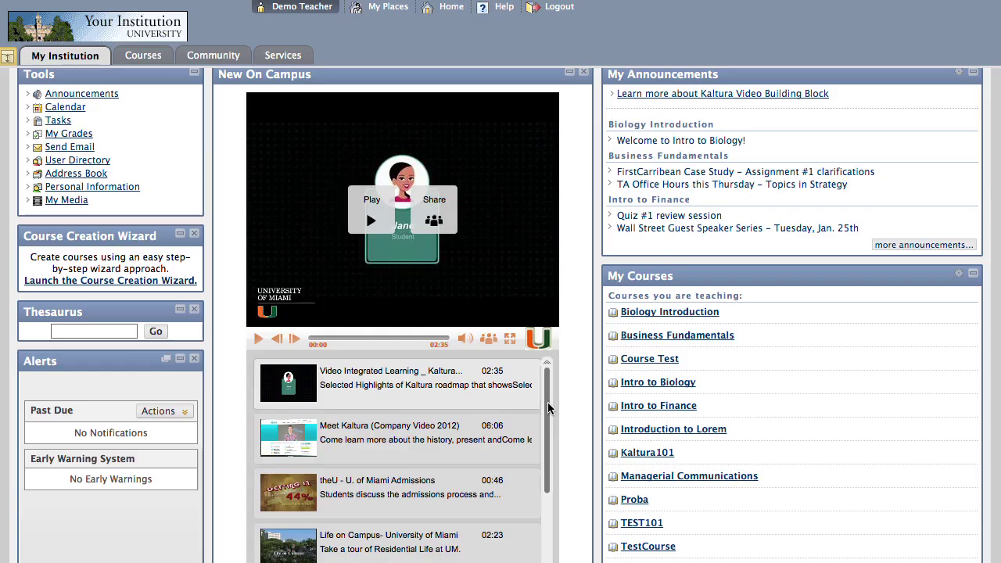
# Open Roadmap Playlist from the Playlists Table for editing
pyautogui.scroll(-3, 548, 406)
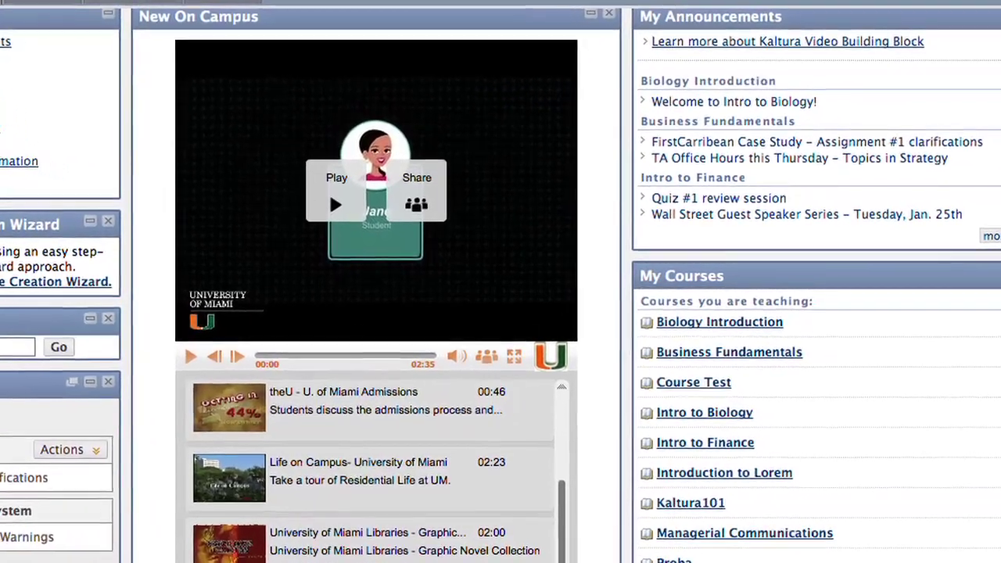
pyautogui.scroll(3, 453, 469)
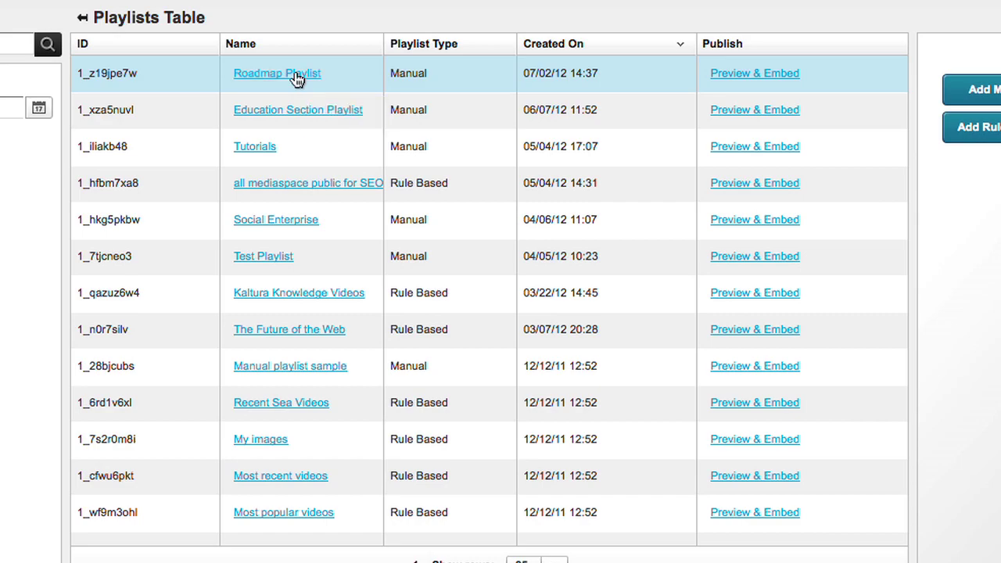
pyautogui.click(297, 80)
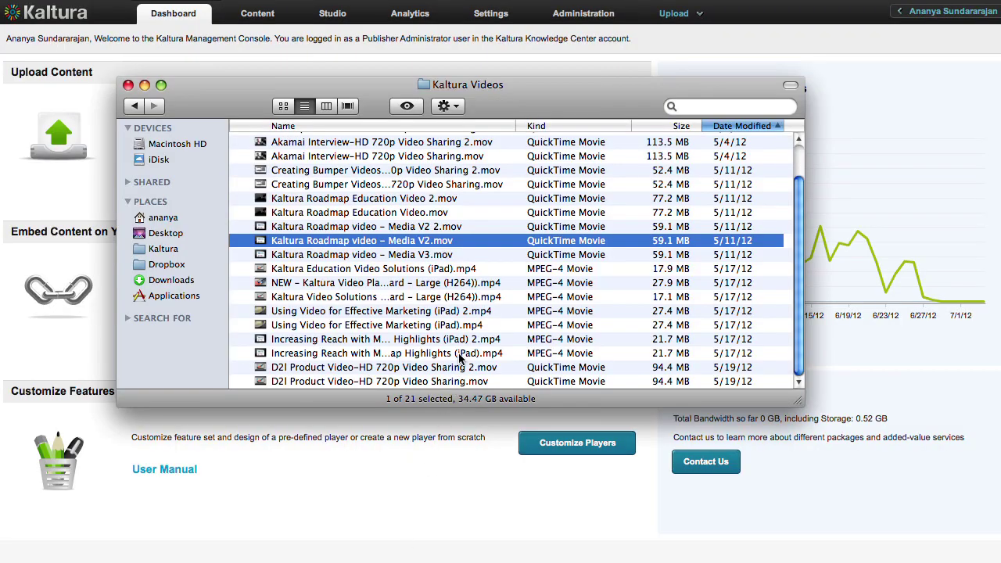
pyautogui.click(461, 353)
pyautogui.click(471, 297)
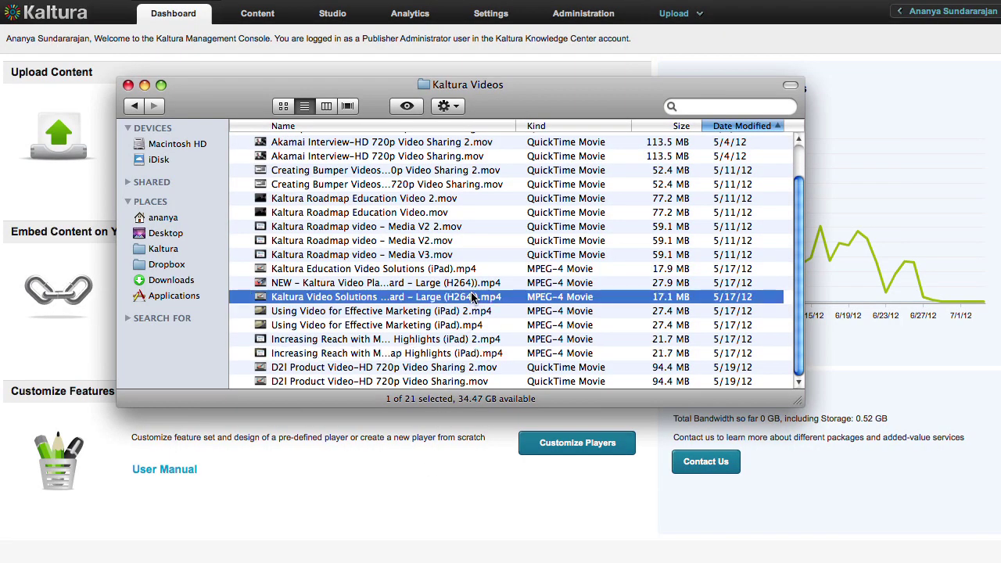
pyautogui.click(468, 213)
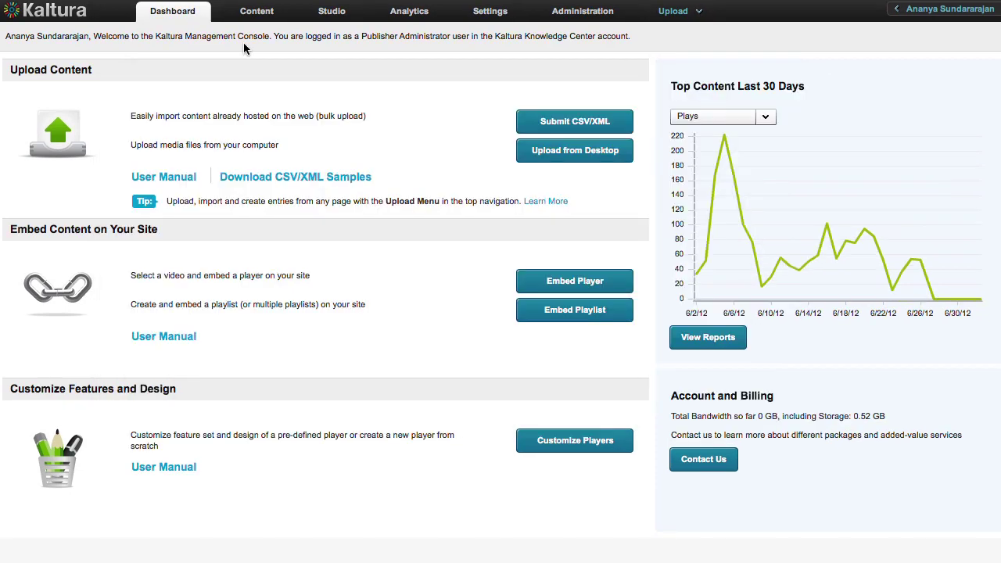
# Go to Content > Playlists and start a new manual playlist
pyautogui.click(250, 16)
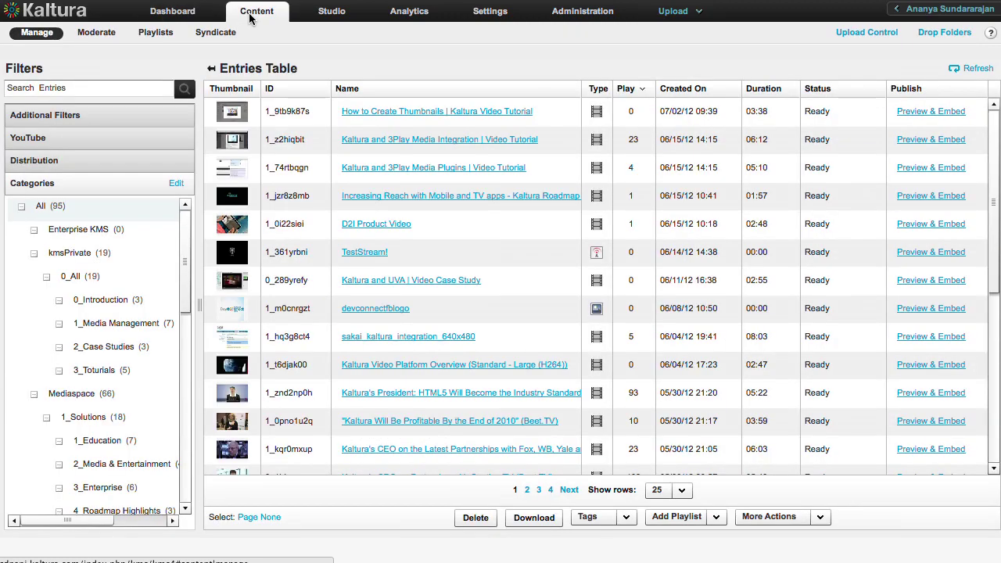
pyautogui.moveTo(994, 127)
pyautogui.mouseDown()
pyautogui.moveTo(997, 294)
pyautogui.moveTo(996, 120)
pyautogui.mouseUp()
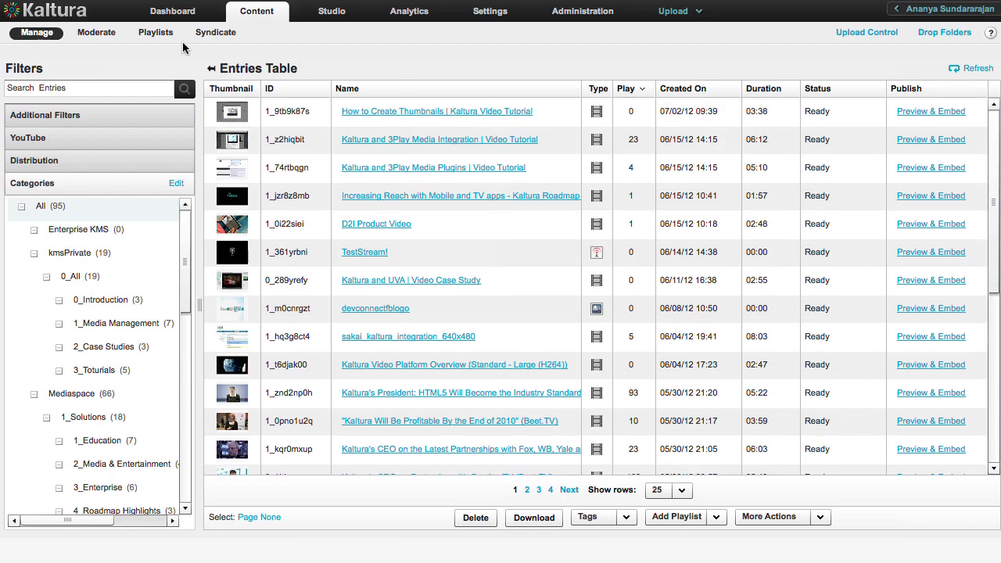
pyautogui.click(161, 33)
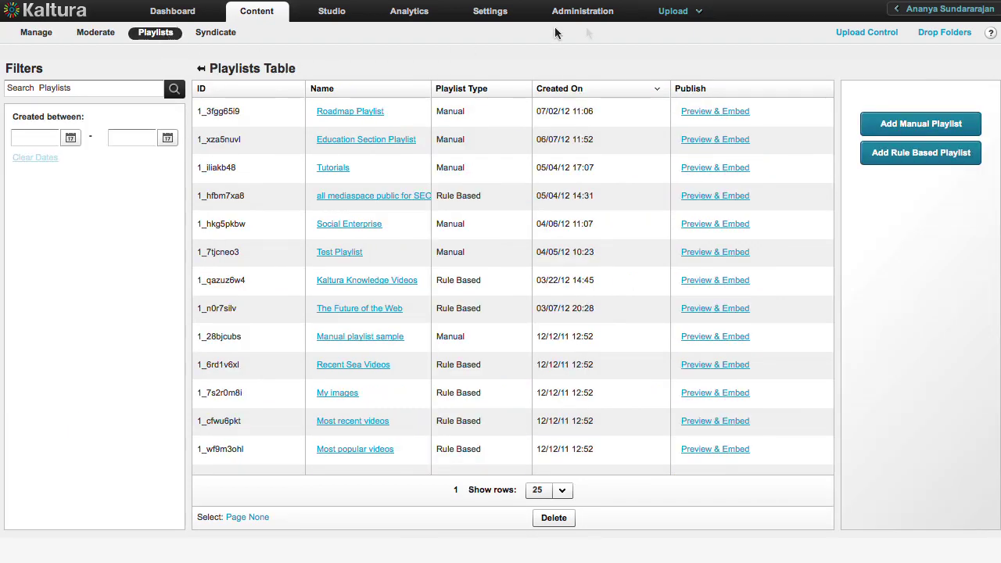
pyautogui.click(888, 129)
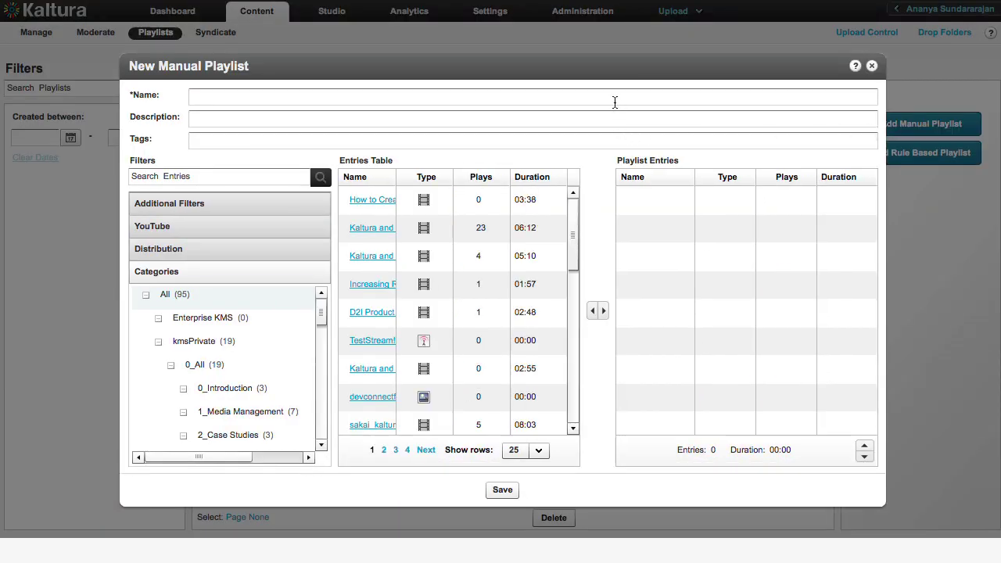
# Enter name 'Roadmap Playlist', description 'Videos about Kaltura', and tags 'kaltura, video'
pyautogui.write('Roadmap Playlist')
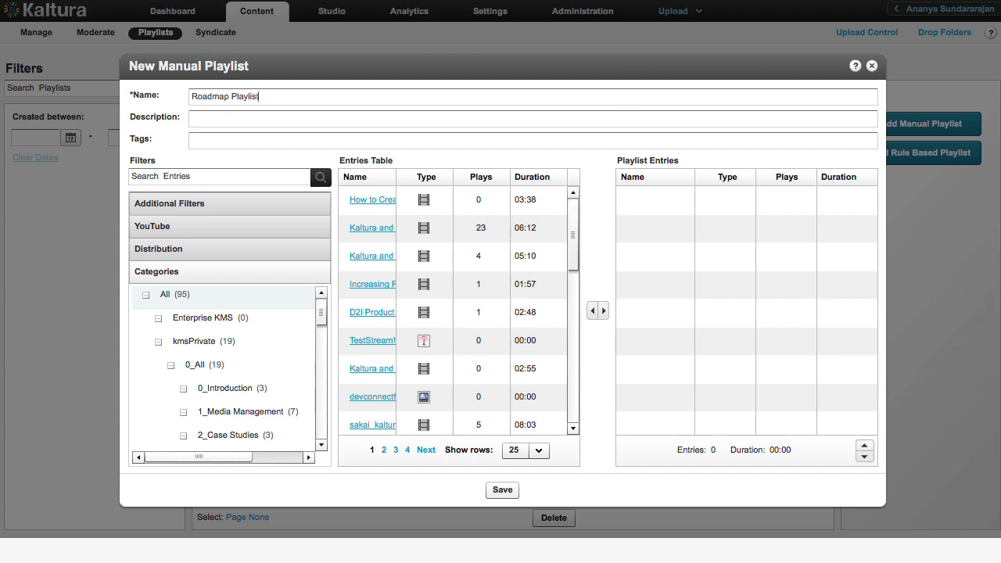
pyautogui.click(605, 120)
pyautogui.write('Videos about Kaltura')
pyautogui.click(601, 139)
pyautogui.write('kaltu')
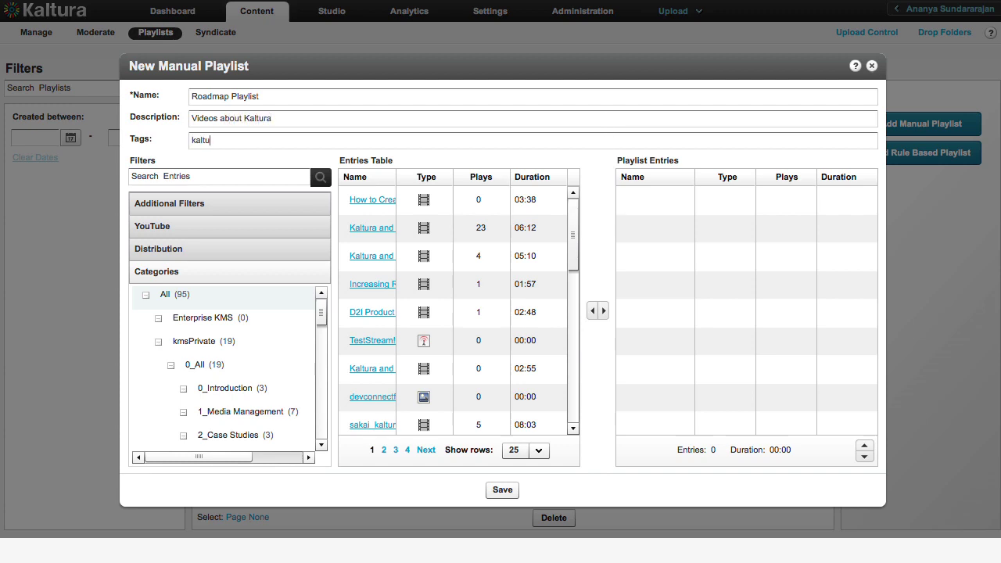
pyautogui.write('ra, video')
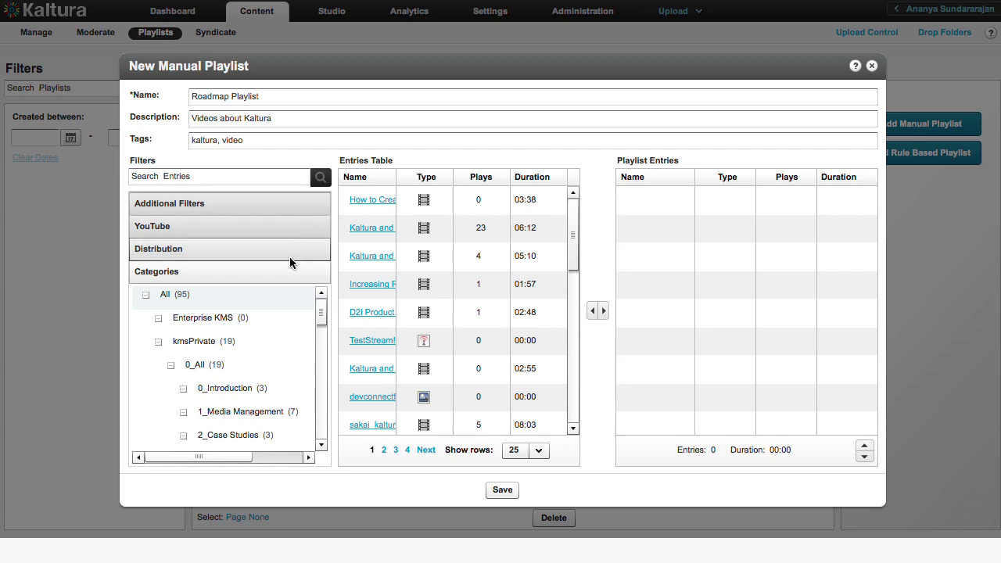
pyautogui.click(294, 205)
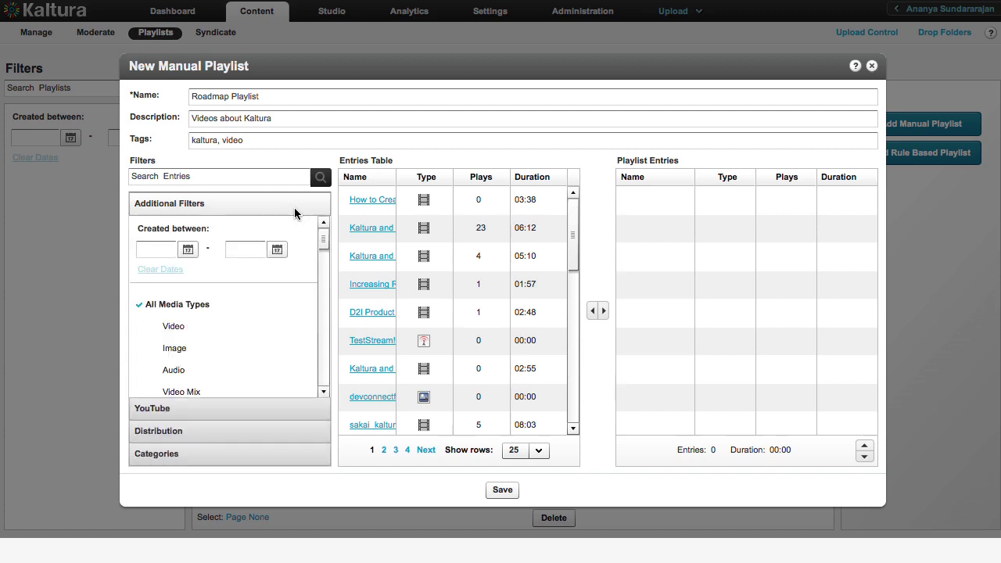
pyautogui.moveTo(325, 235); pyautogui.dragTo(330, 382)
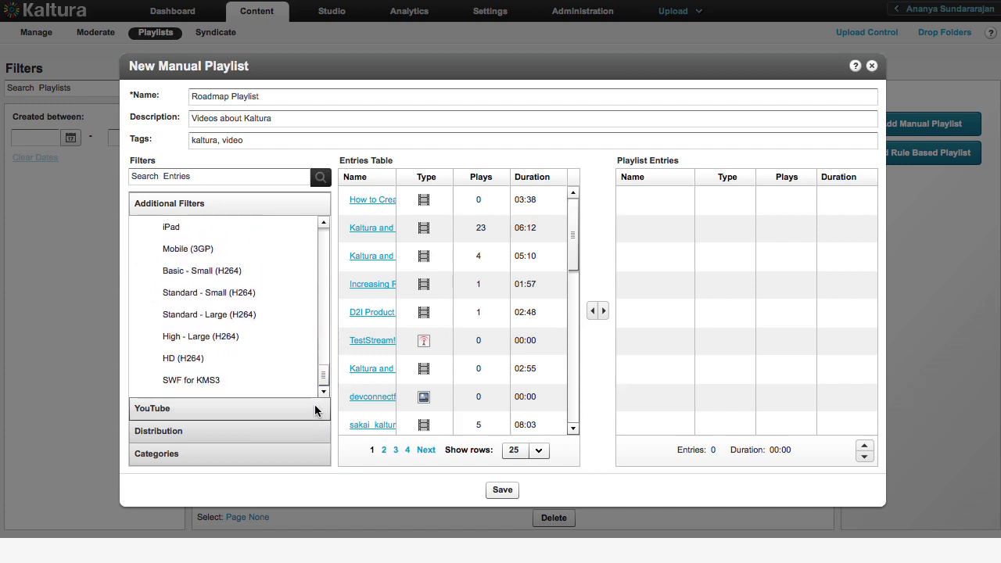
pyautogui.click(319, 408)
pyautogui.click(304, 432)
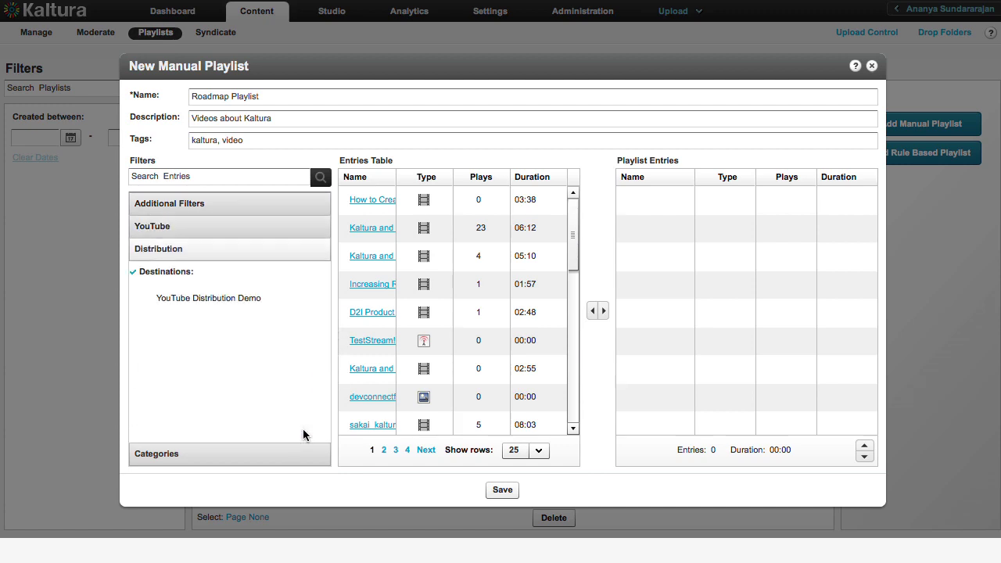
pyautogui.click(290, 455)
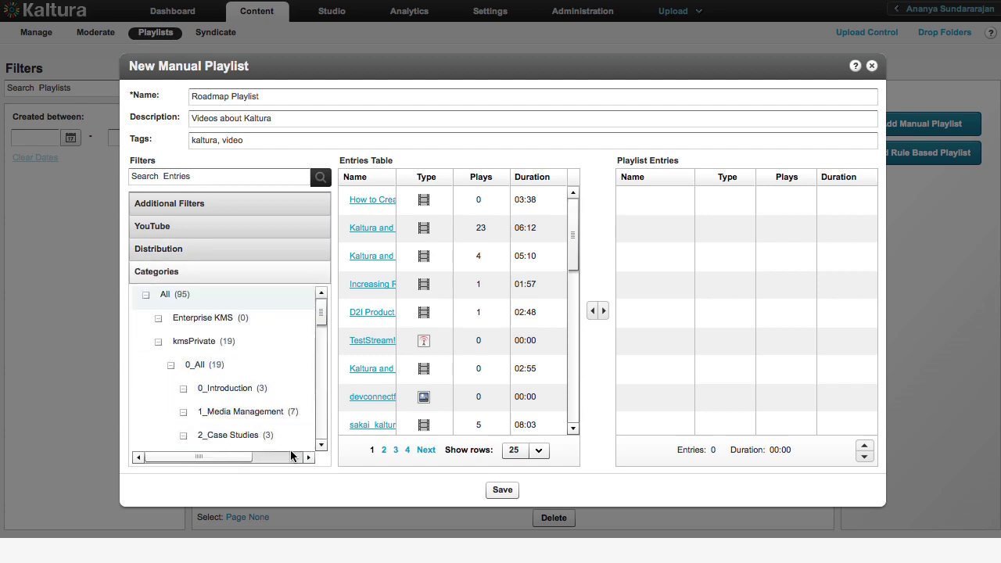
pyautogui.moveTo(320, 321); pyautogui.dragTo(322, 443)
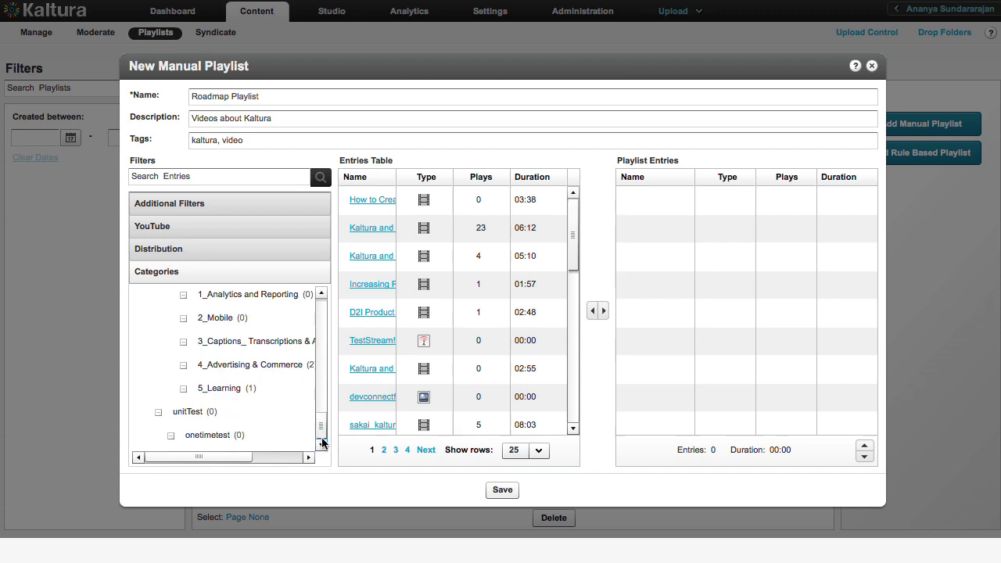
# Filter the entries by 'roadmap' and widen the Name column to read titles
pyautogui.click(294, 177)
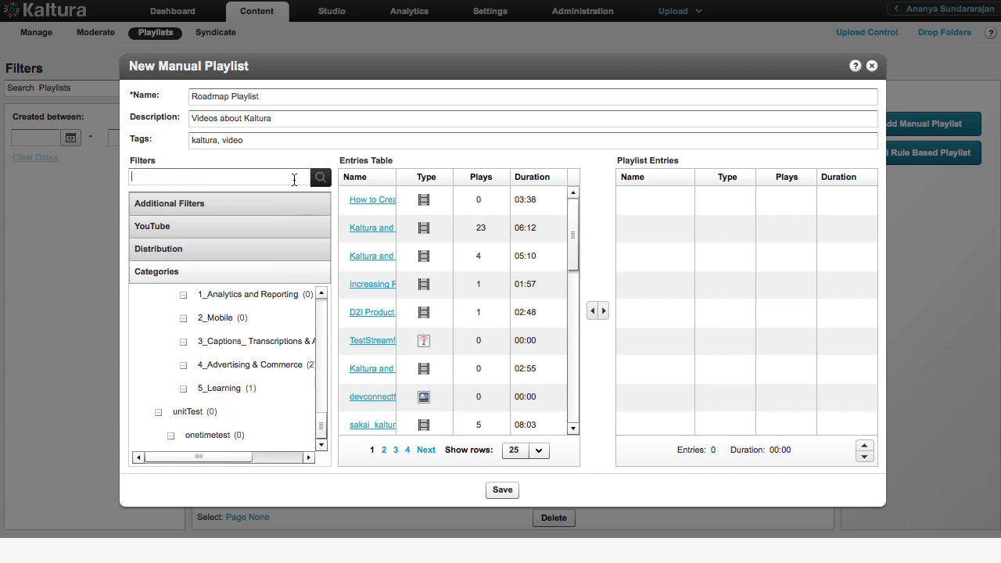
pyautogui.write('roadmap')
pyautogui.click(321, 177)
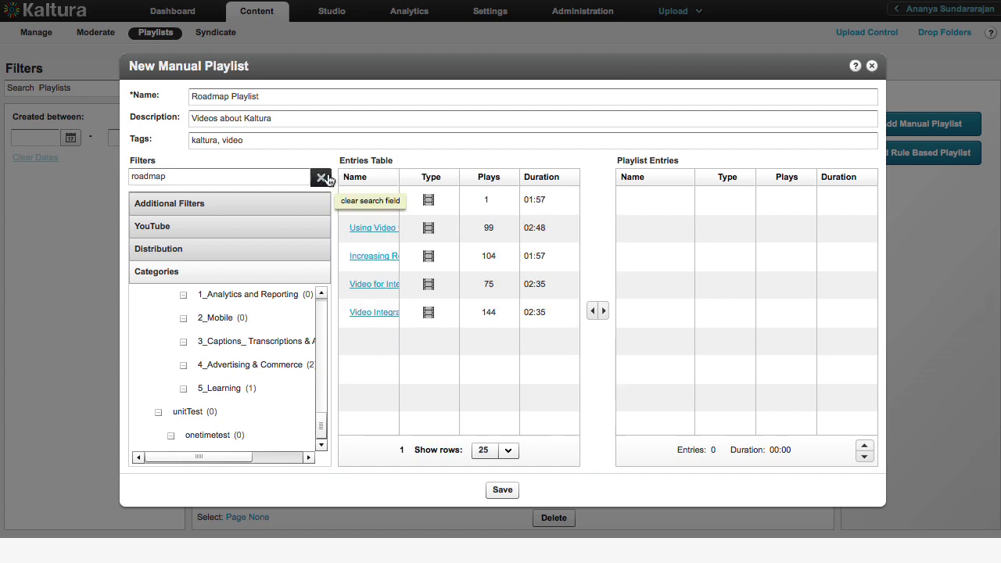
pyautogui.moveTo(398, 179); pyautogui.dragTo(550, 185)
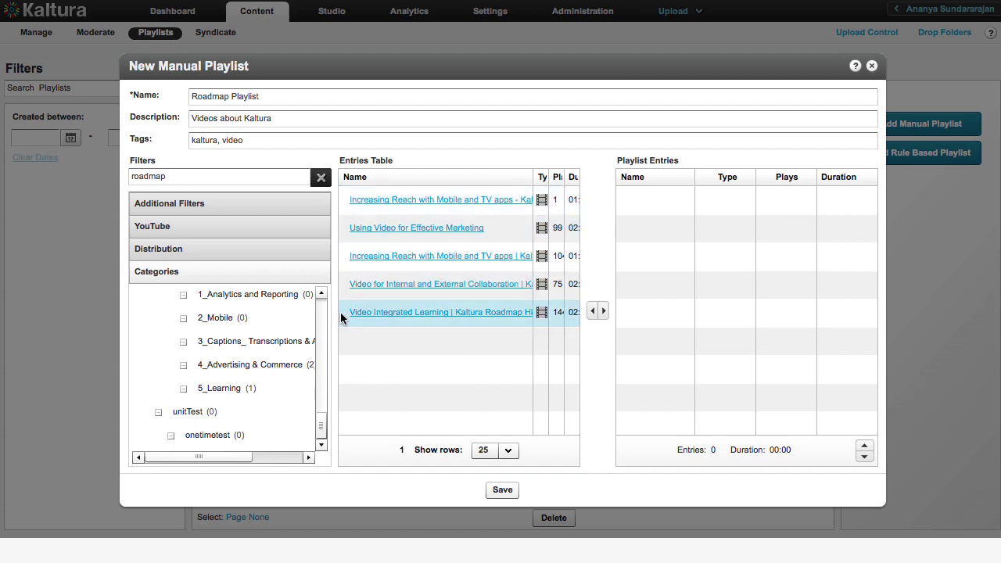
# Add the three roadmap videos to the playlist, then open Video Integrated Learning's details
pyautogui.click(603, 311)
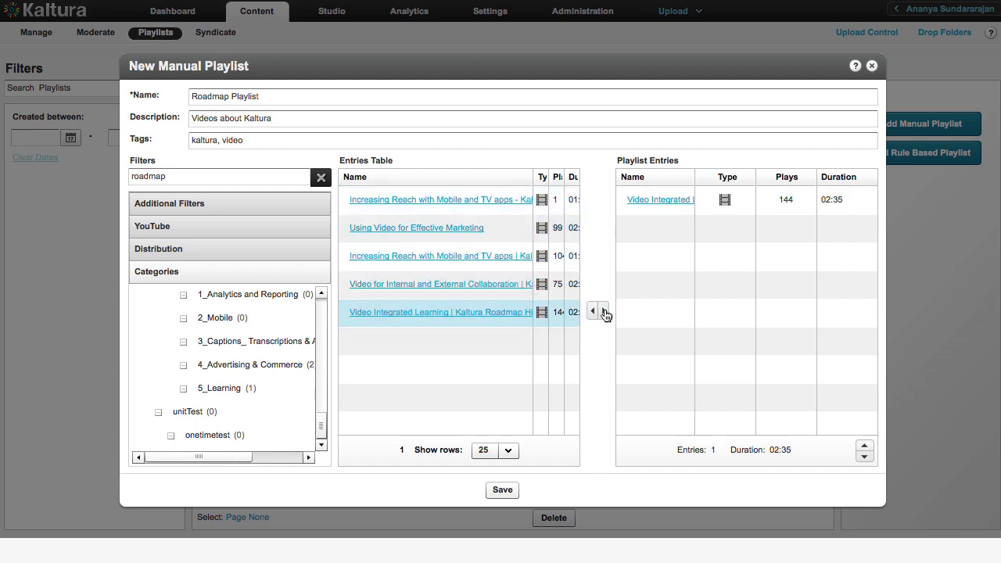
pyautogui.click(351, 293)
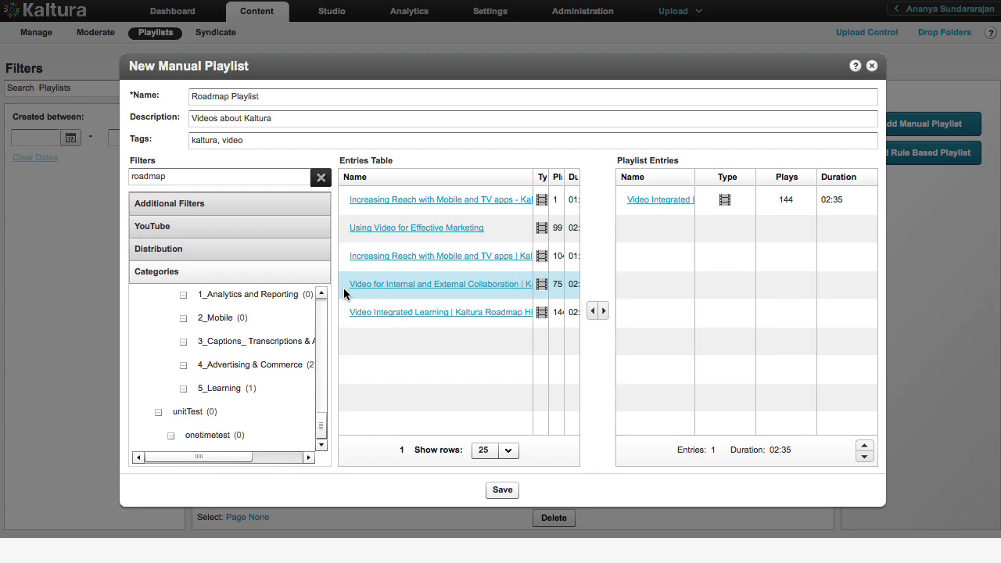
pyautogui.click(604, 311)
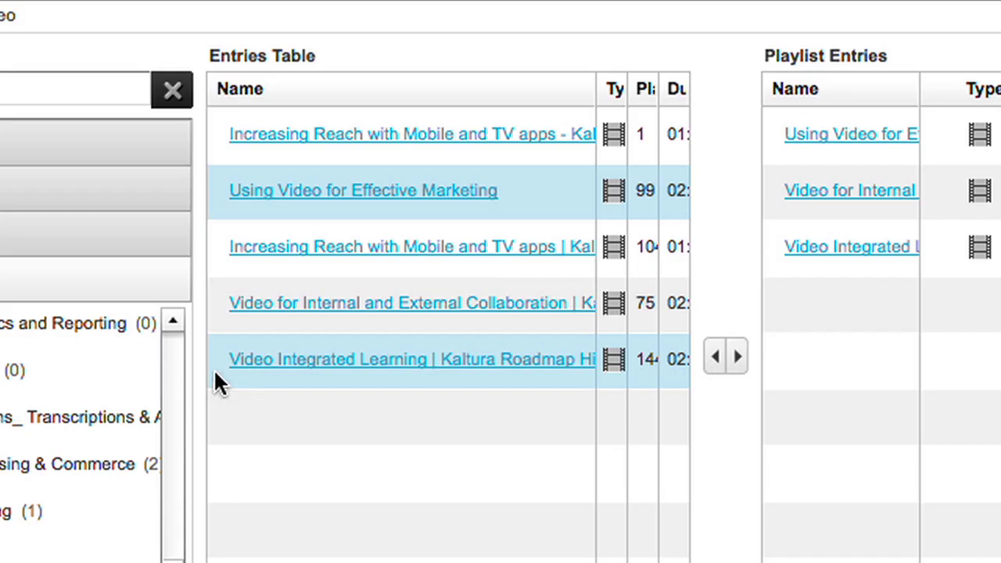
pyautogui.click(342, 317)
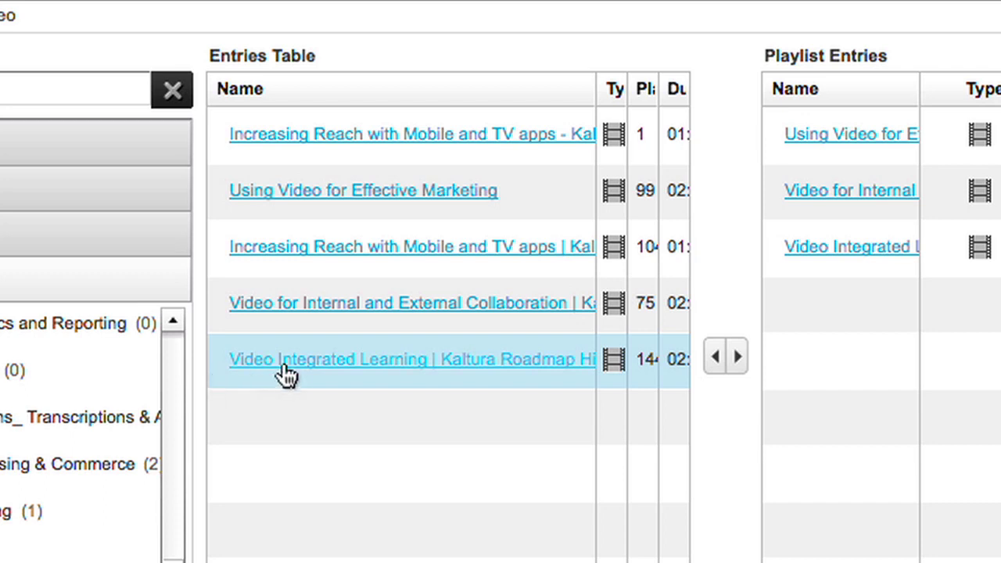
pyautogui.moveTo(294, 372)
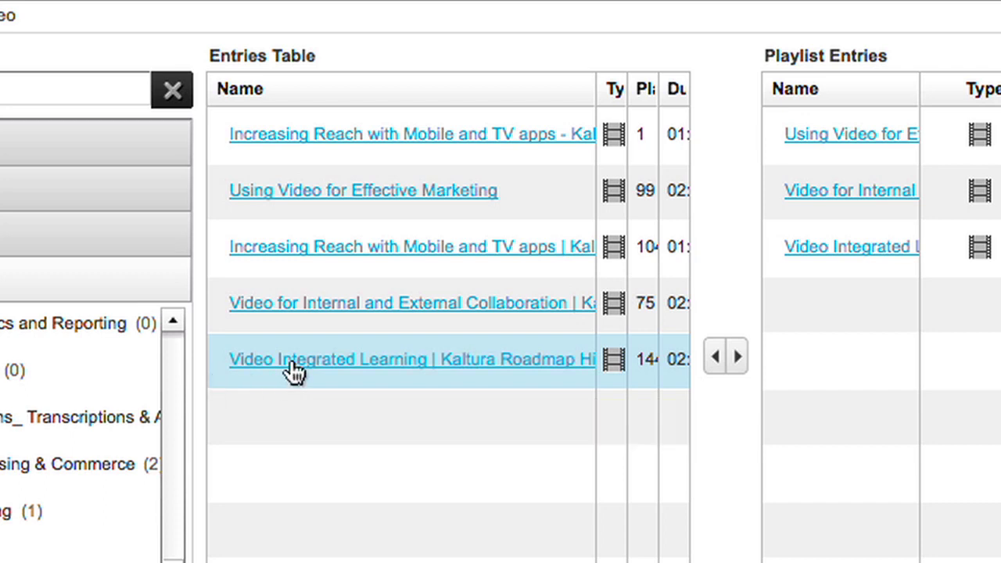
pyautogui.click(293, 364)
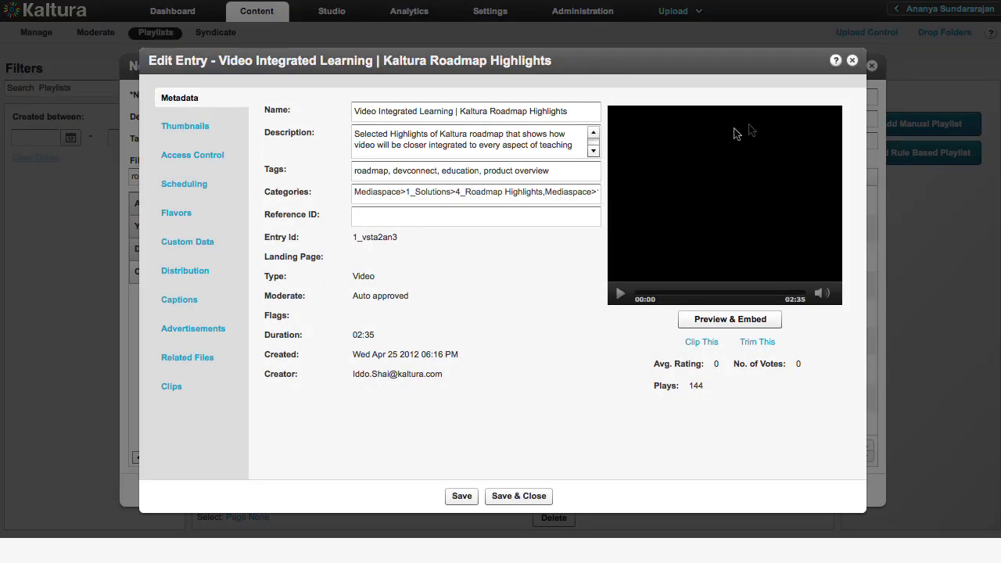
# Move Using Video for Effective Marketing to last place and save Roadmap Playlist
pyautogui.click(851, 63)
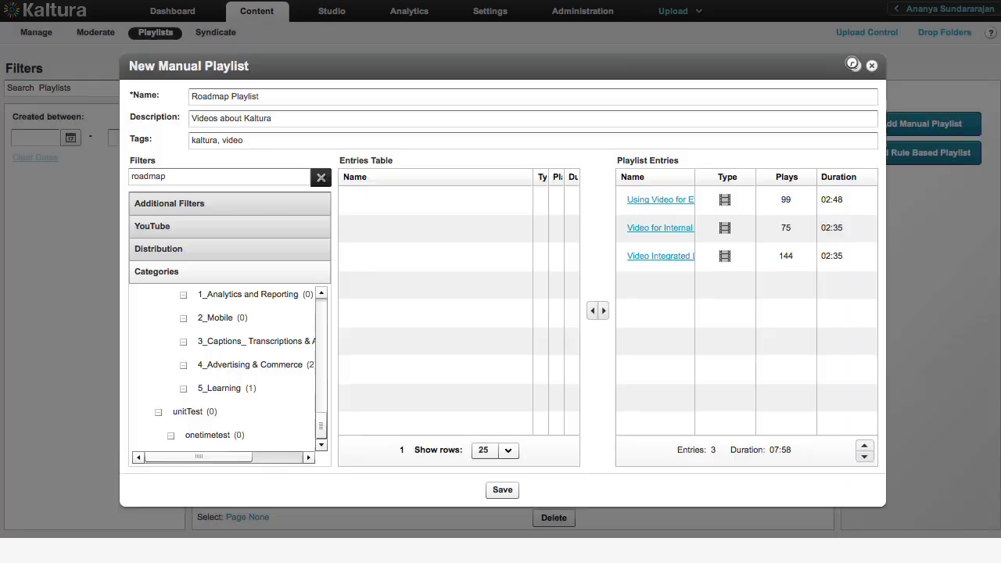
pyautogui.moveTo(695, 178); pyautogui.dragTo(793, 183)
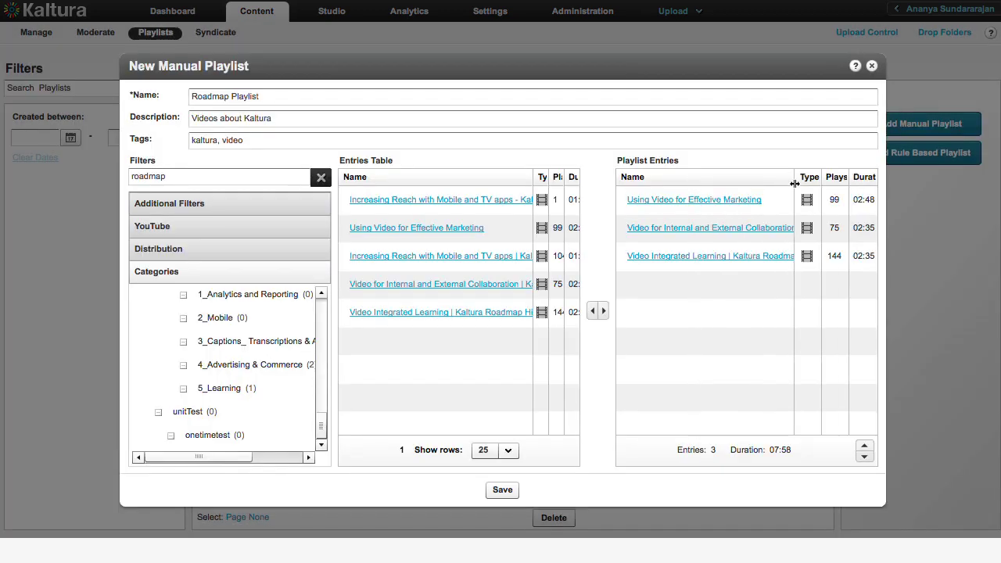
pyautogui.click(790, 201)
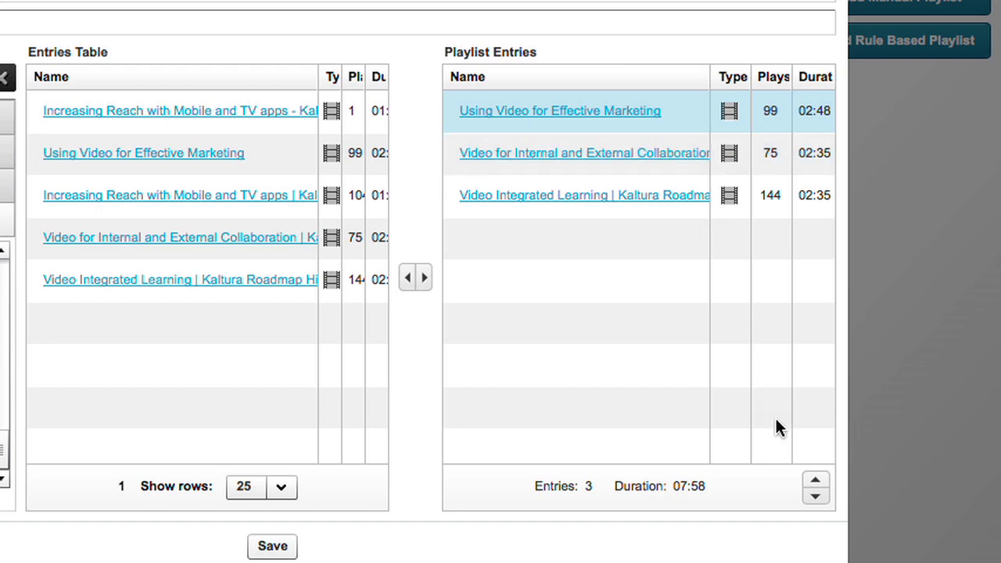
pyautogui.click(814, 501)
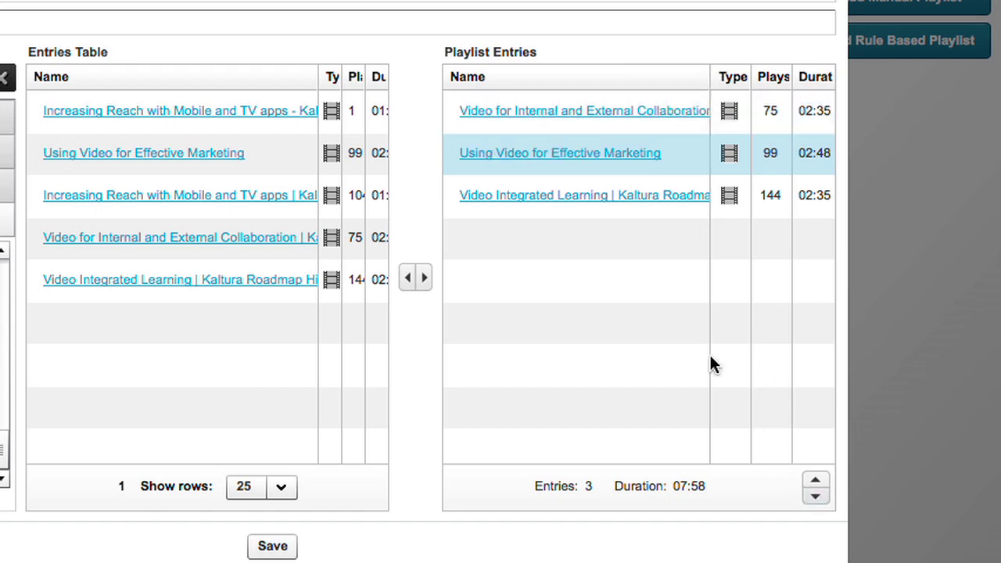
pyautogui.click(687, 212)
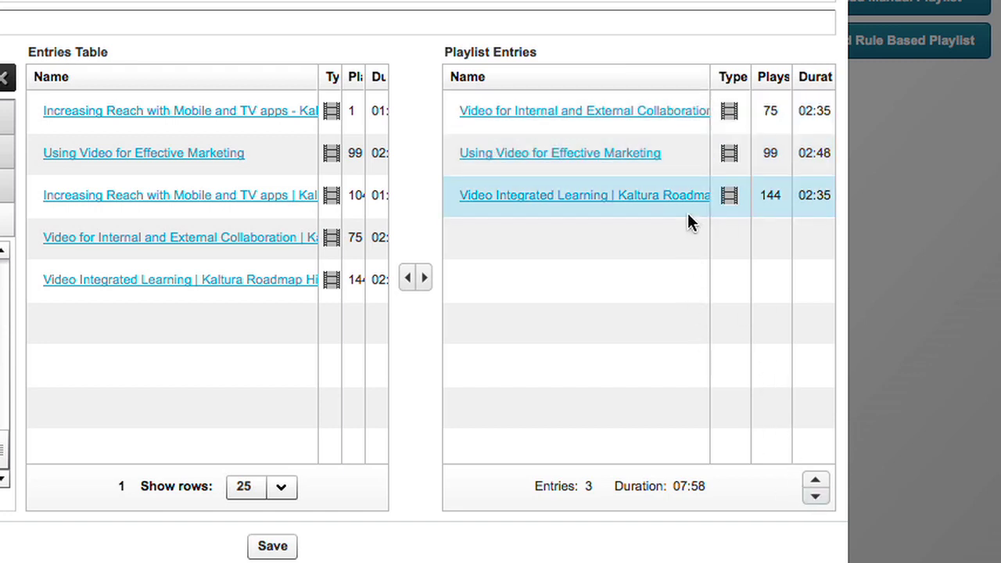
pyautogui.click(815, 486)
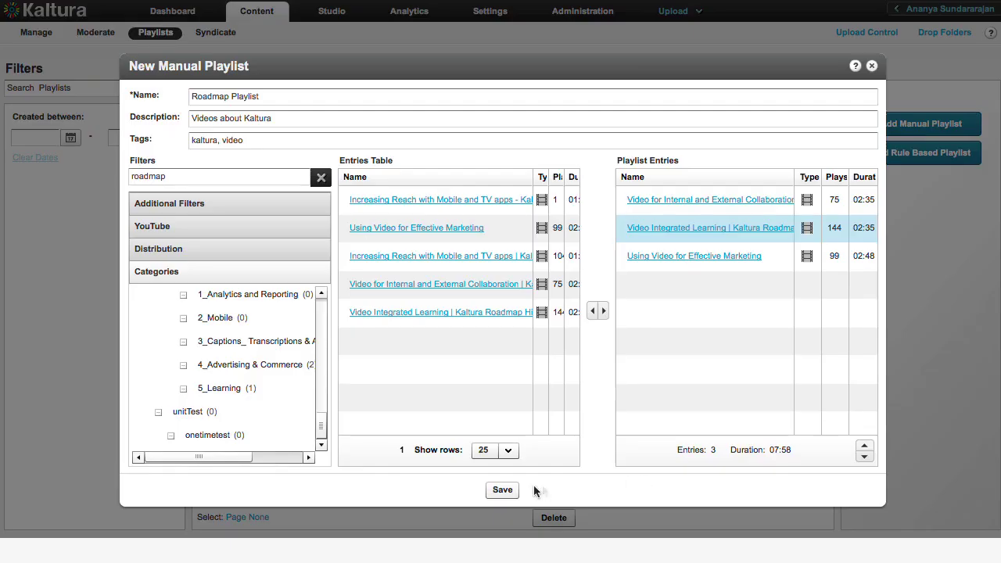
pyautogui.click(503, 490)
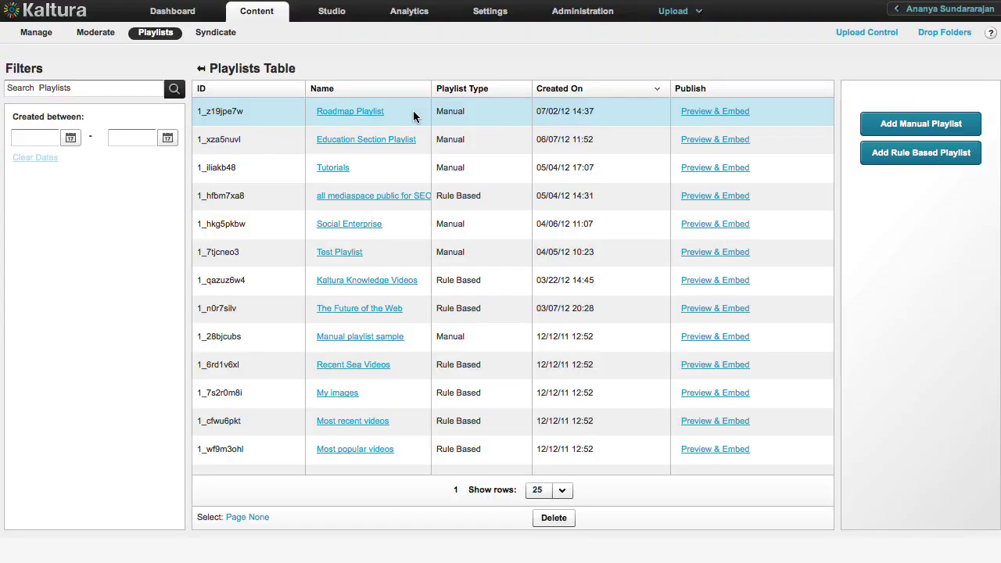
pyautogui.click(343, 15)
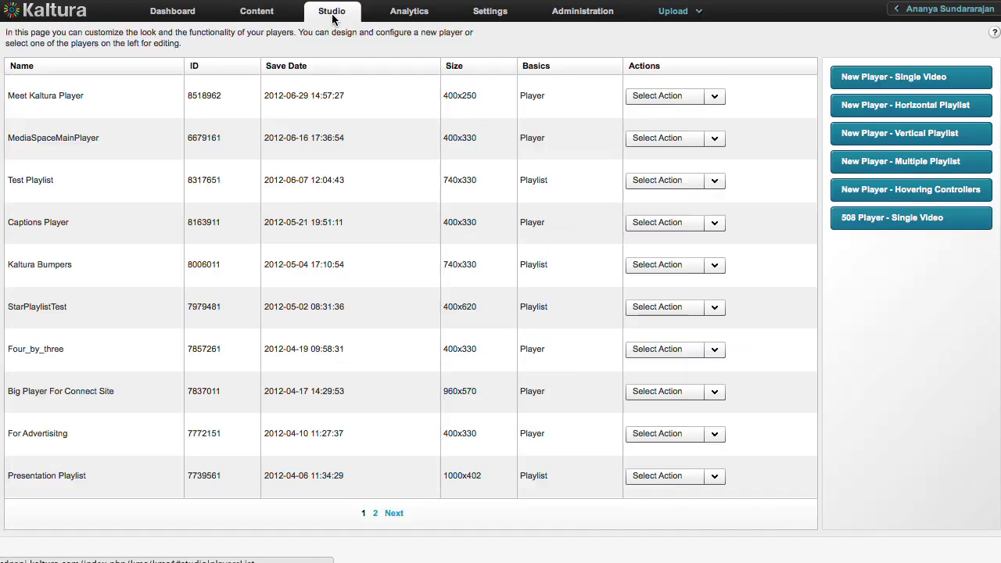
# Begin a new horizontal-playlist player from the Studio players list
pyautogui.click(891, 111)
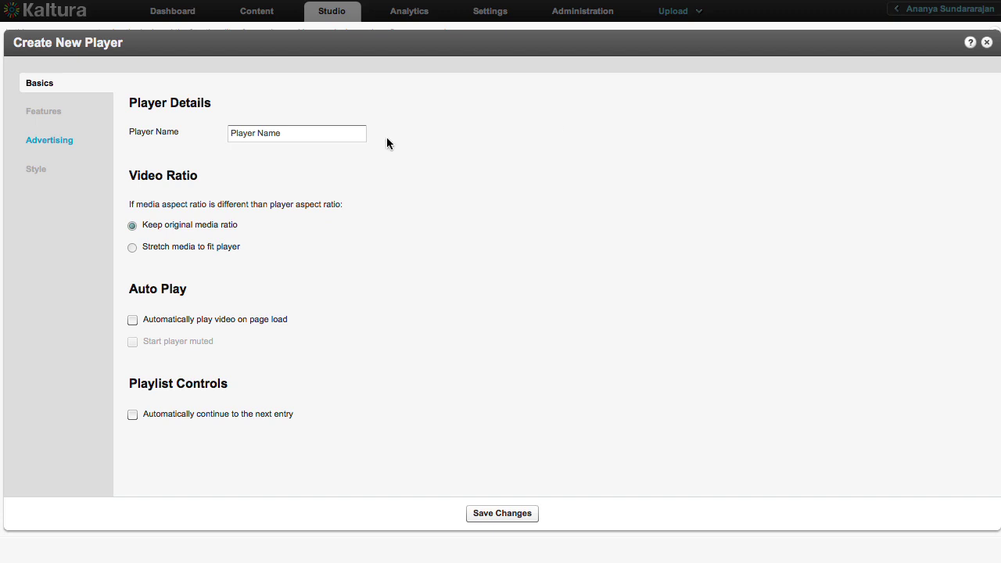
# Name the player 'Roadmap Player' and enable automatically continuing to the next entry
pyautogui.click(315, 134)
pyautogui.write('Roadmap Playe')
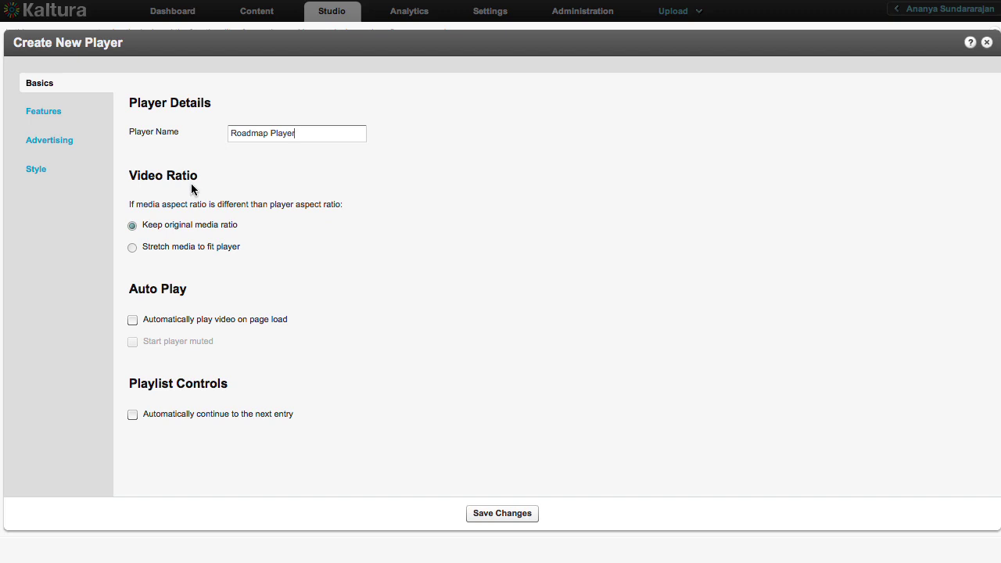
pyautogui.click(179, 414)
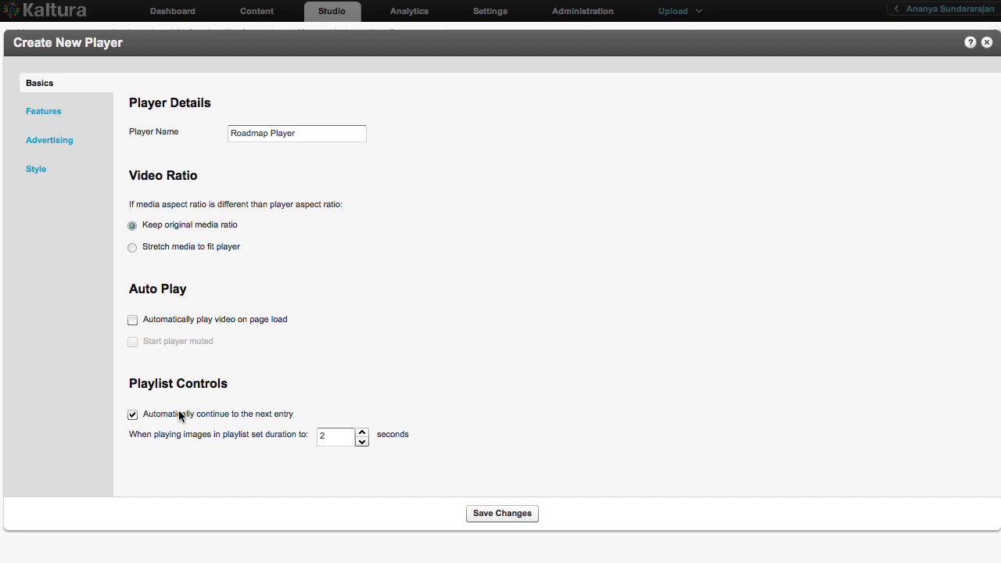
pyautogui.click(60, 115)
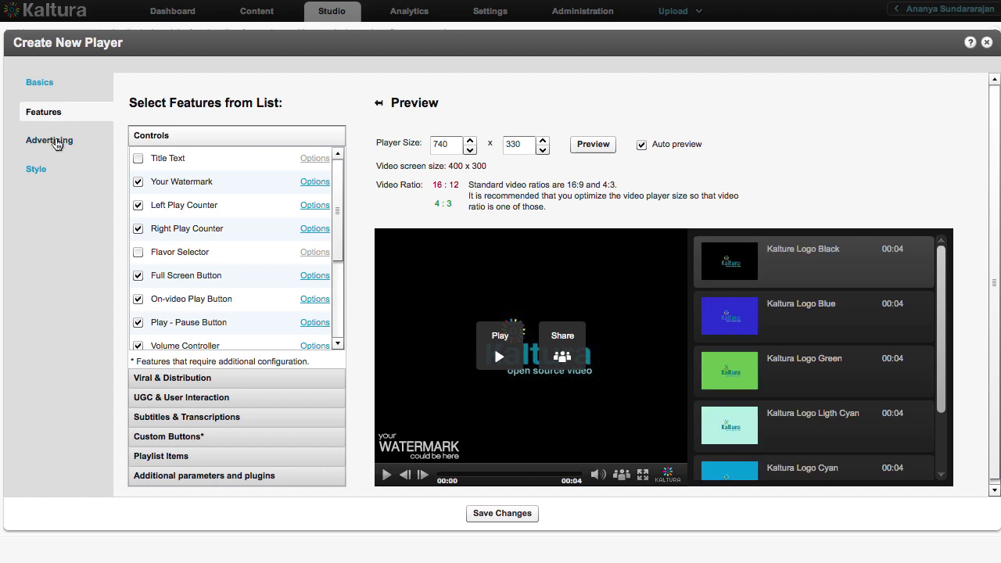
# Review the Advertising and Style settings, then save Roadmap Player
pyautogui.click(57, 146)
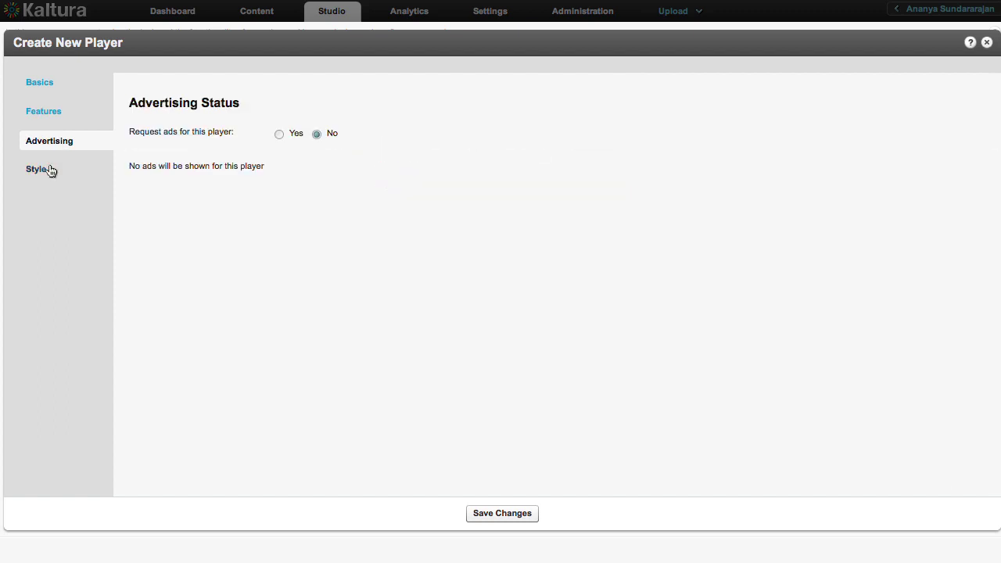
pyautogui.click(48, 172)
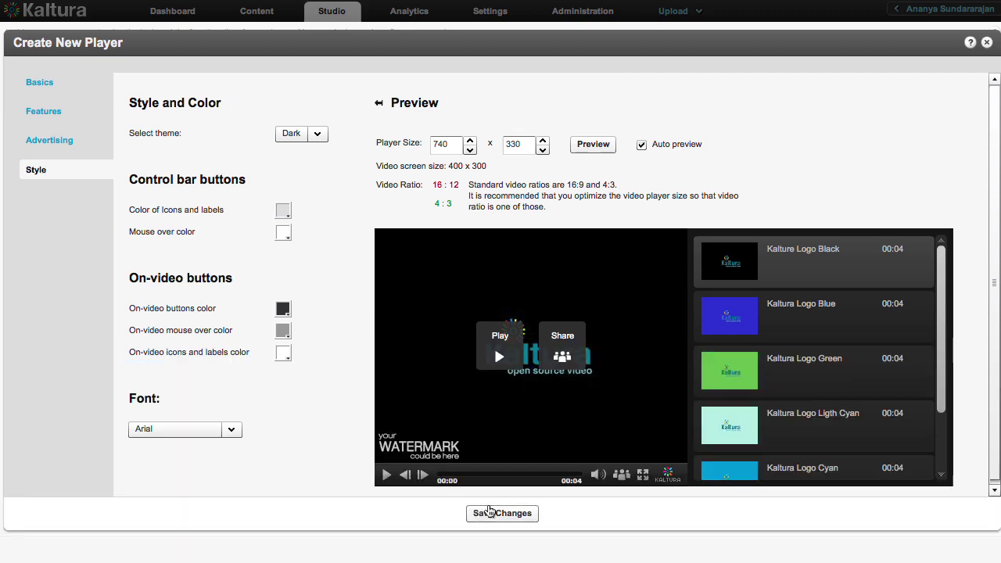
pyautogui.click(485, 512)
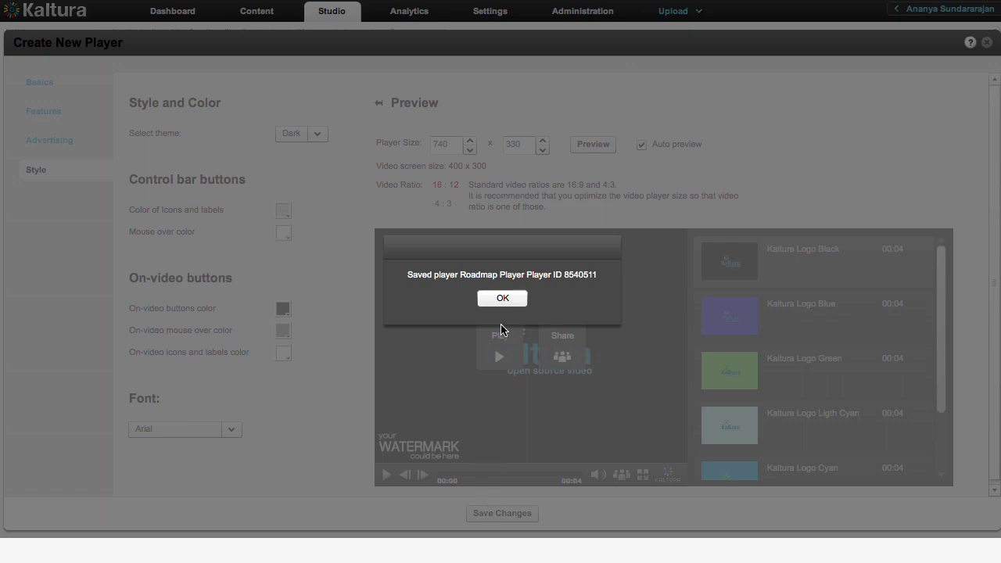
# Dismiss the player-saved confirmation and return to the Content entries
pyautogui.click(503, 298)
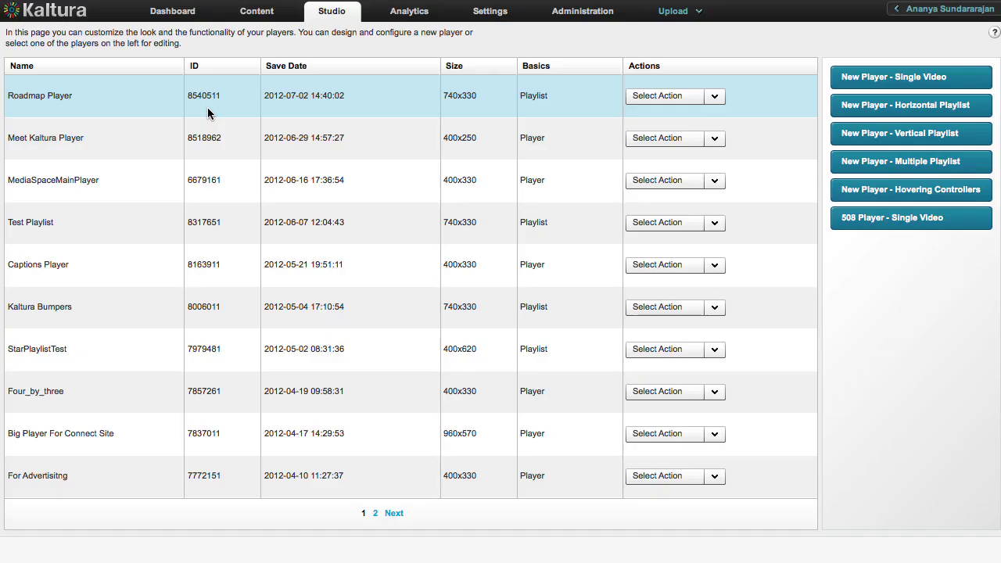
pyautogui.click(249, 18)
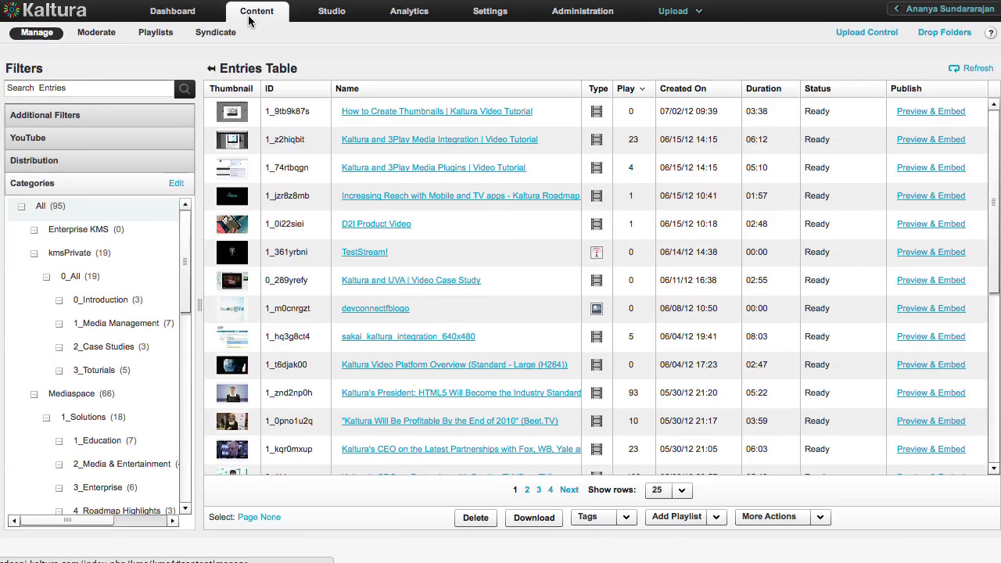
# Open Preview & Embed for Roadmap Playlist from the Playlists table
pyautogui.click(155, 35)
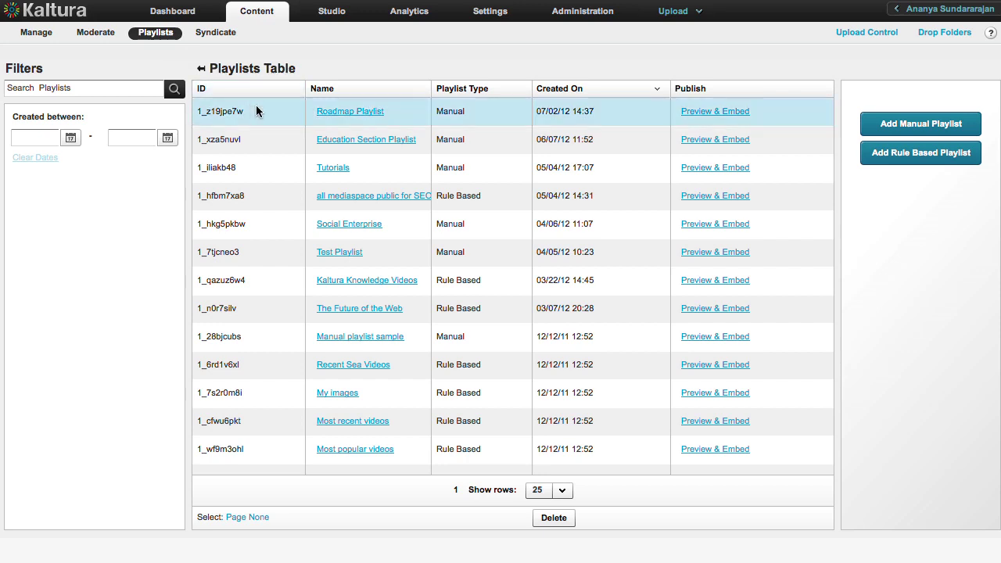
pyautogui.click(695, 111)
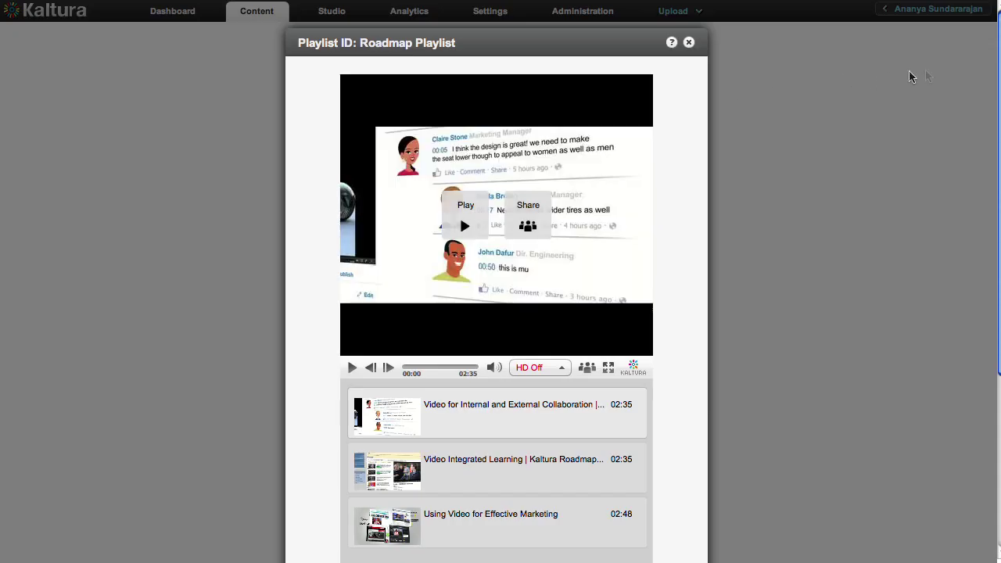
# Choose Roadmap Player as the player for the Roadmap Playlist embed preview
pyautogui.scroll(-5, 994, 211)
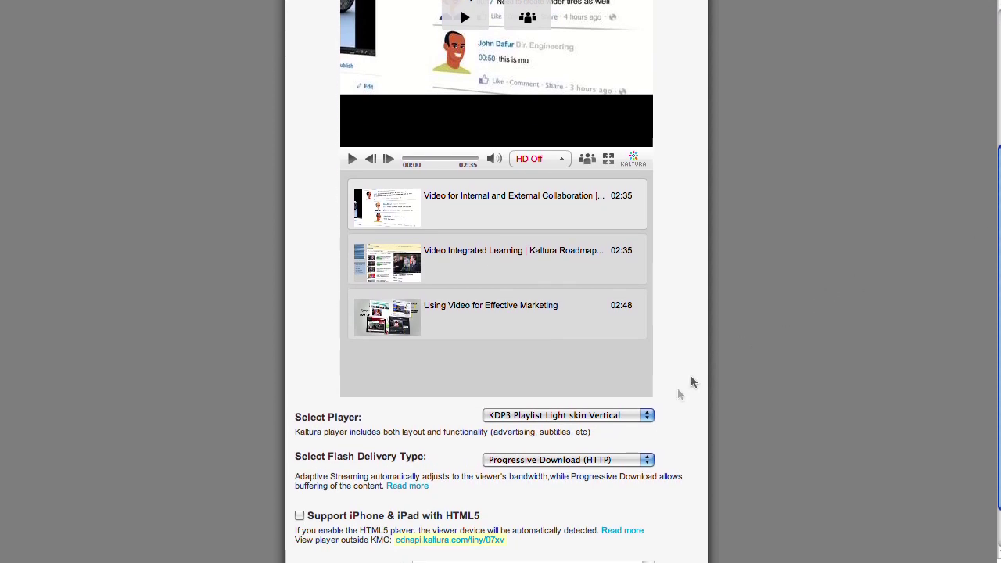
pyautogui.click(646, 416)
pyautogui.click(621, 475)
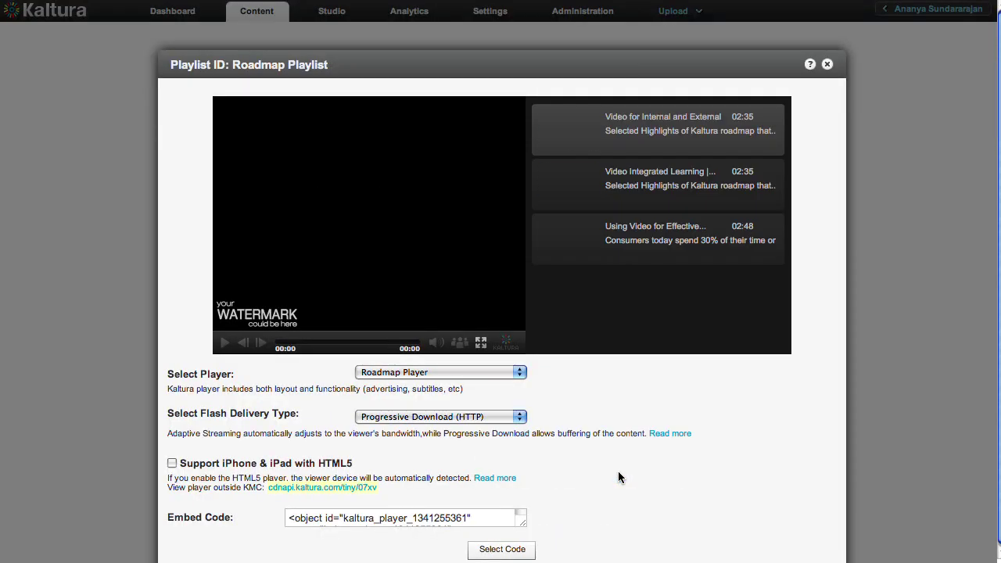
# Use Akamai HD Network delivery, keep iPhone & iPad HTML5 support off, and select the embed code
pyautogui.click(523, 415)
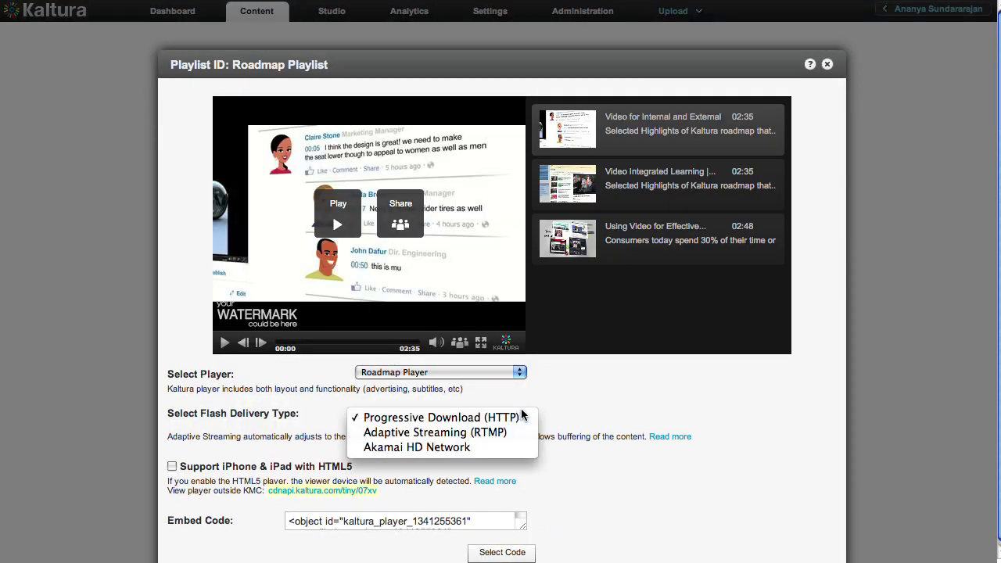
pyautogui.click(507, 447)
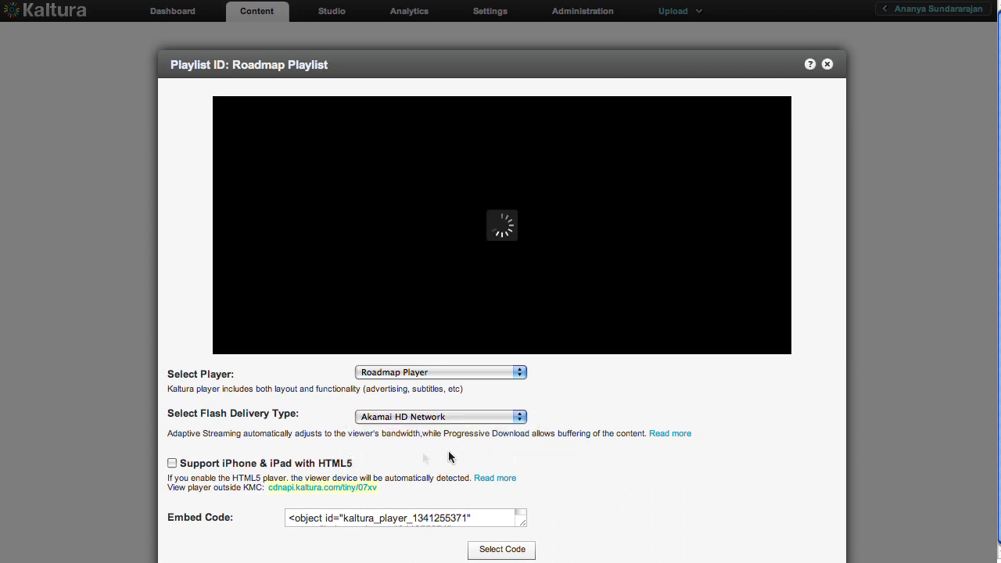
pyautogui.click(334, 464)
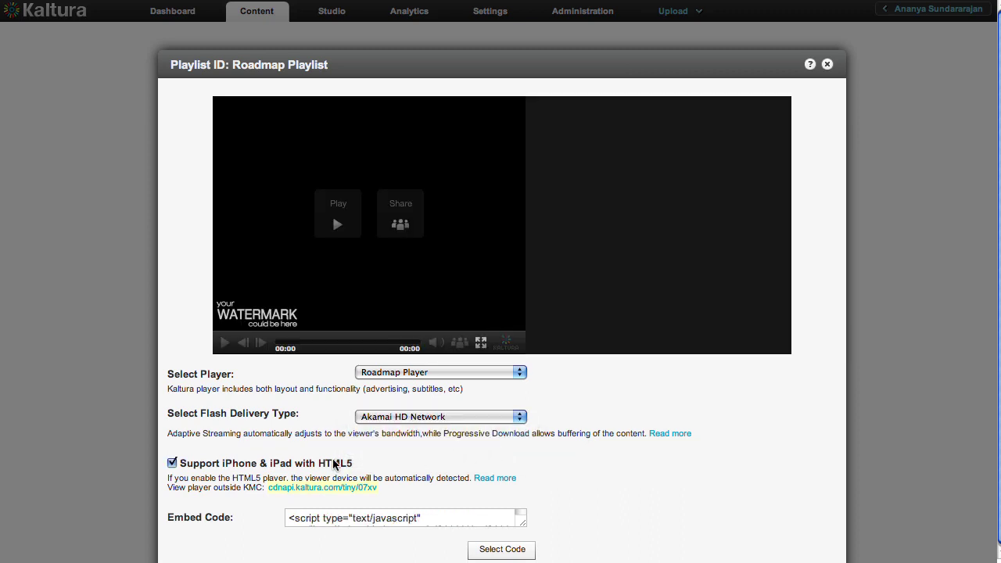
pyautogui.click(334, 464)
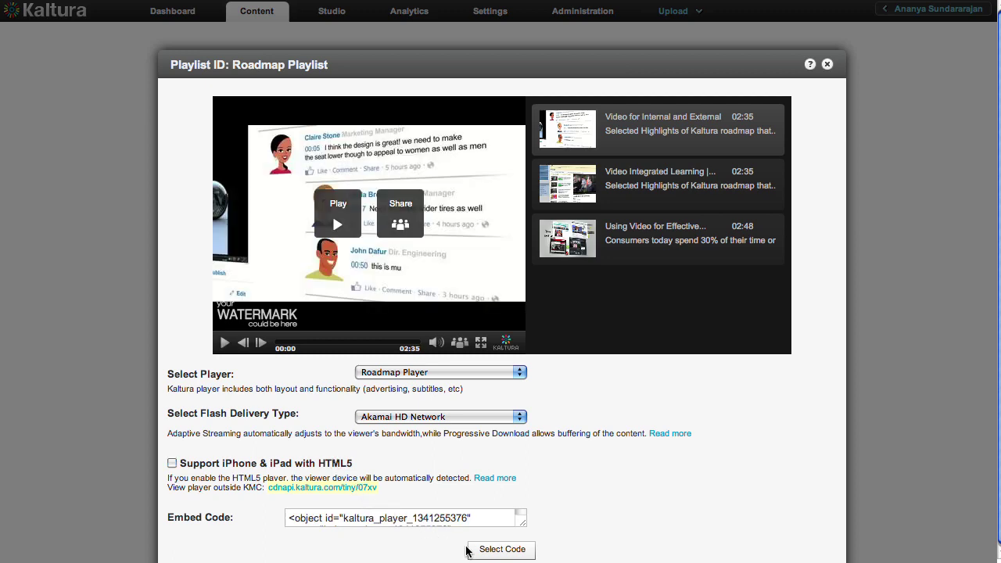
pyautogui.click(470, 550)
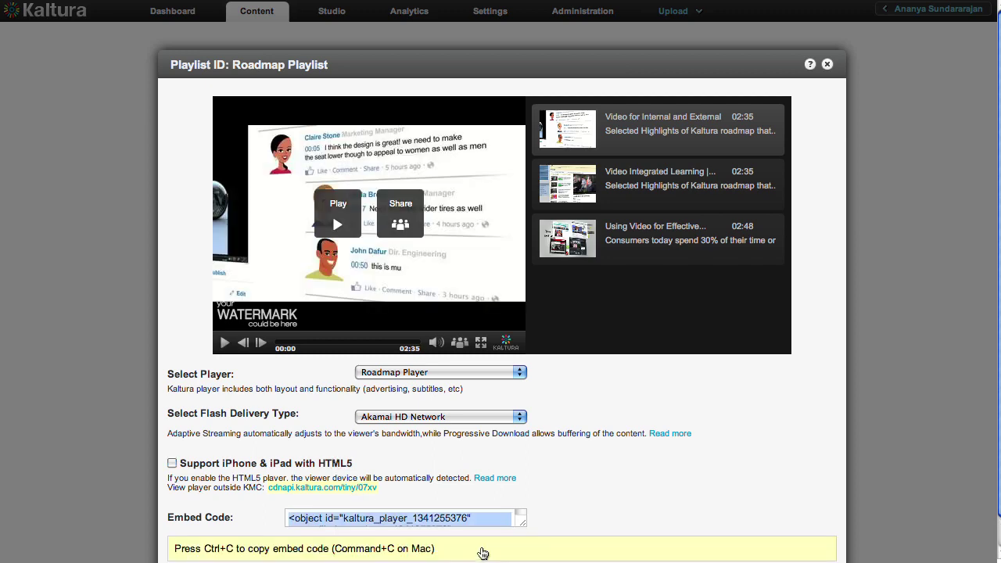